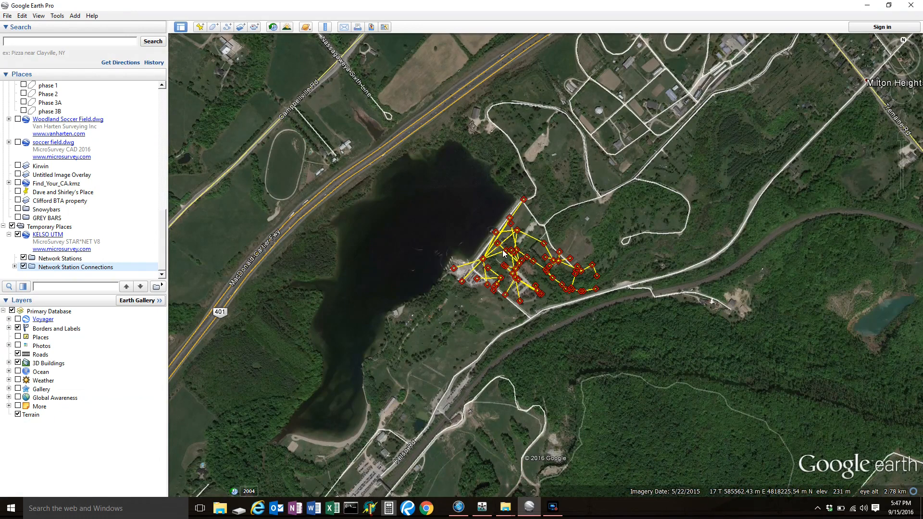
Examine the KELSO UTM network stations and connections beside the lake from above and from the opposite side.
scroll(498, 244, "up", 2)
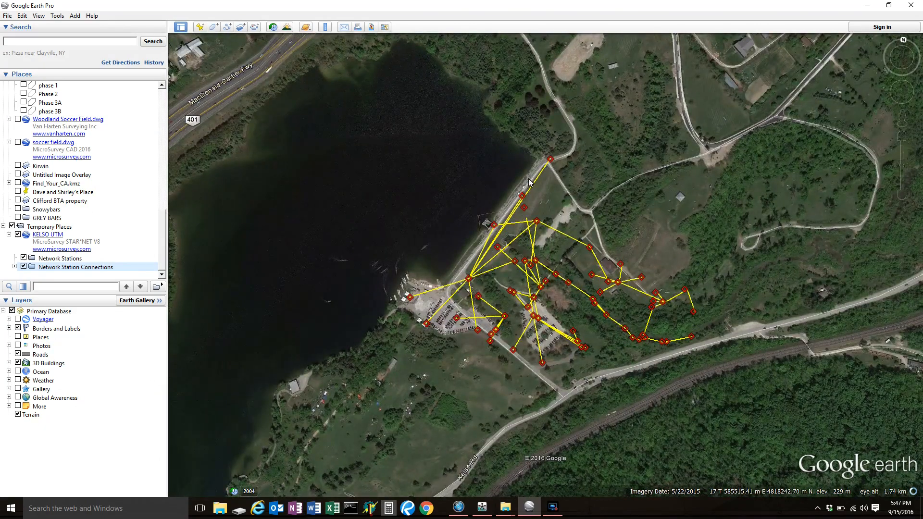
mouse_move(541, 289)
left_mouse_down()
mouse_move(607, 314)
mouse_move(671, 282)
mouse_move(661, 339)
mouse_move(596, 363)
mouse_move(509, 369)
left_mouse_up()
mouse_move(514, 219)
left_mouse_down()
mouse_move(548, 342)
mouse_move(562, 345)
mouse_move(534, 286)
mouse_move(571, 288)
mouse_move(546, 305)
mouse_move(543, 225)
left_mouse_up()
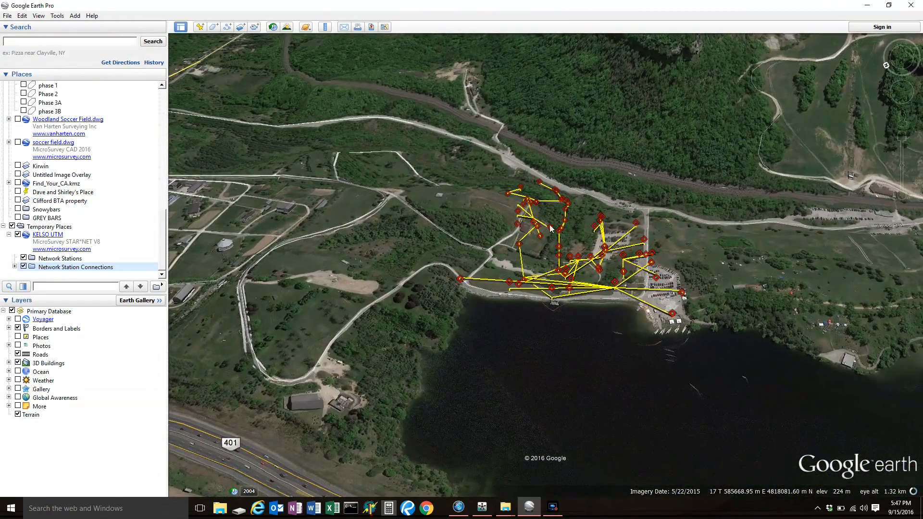
scroll(550, 228, "up", 2)
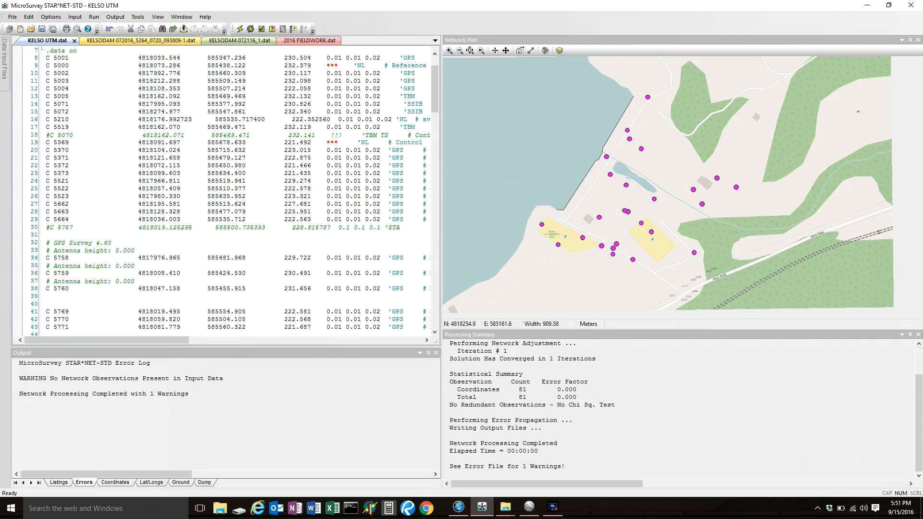
Review the coordinate records in KELSO UTM.dat and the demo observations that follow the .data off line.
left_click(4, 76)
left_click_drag(424, 108, 408, 107)
left_click_drag(436, 96, 437, 145)
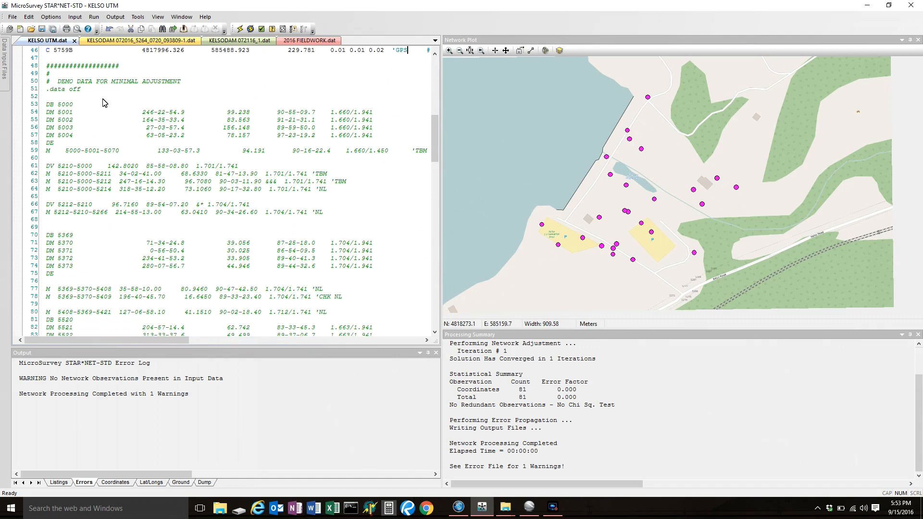
left_click_drag(88, 93, 32, 93)
left_click(245, 30)
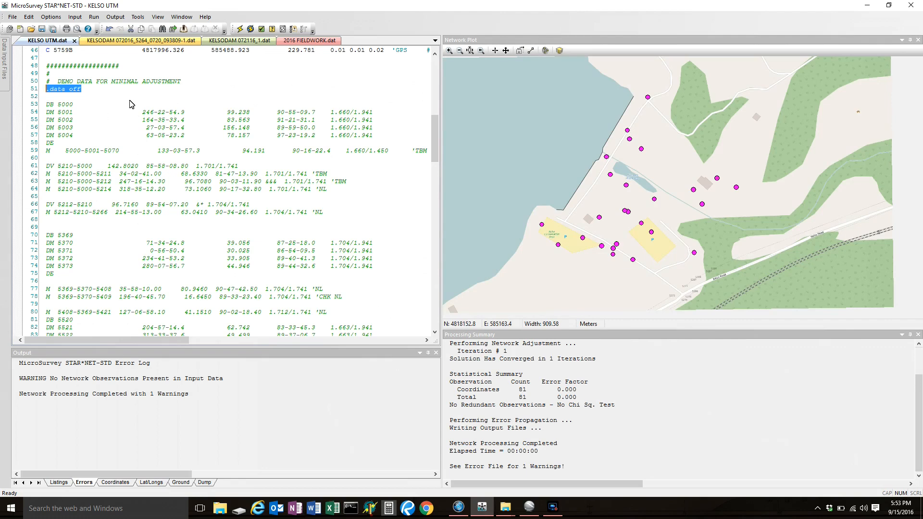
left_click_drag(434, 140, 437, 67)
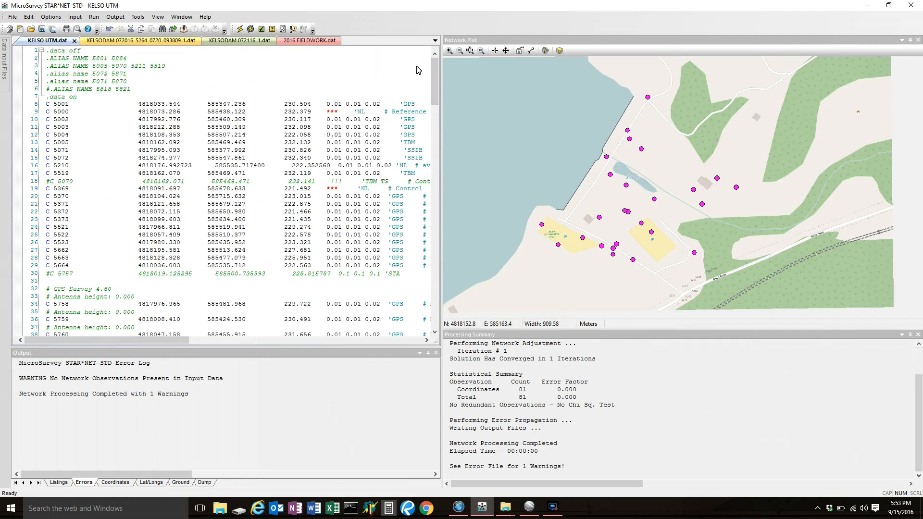
left_click_drag(436, 81, 442, 138)
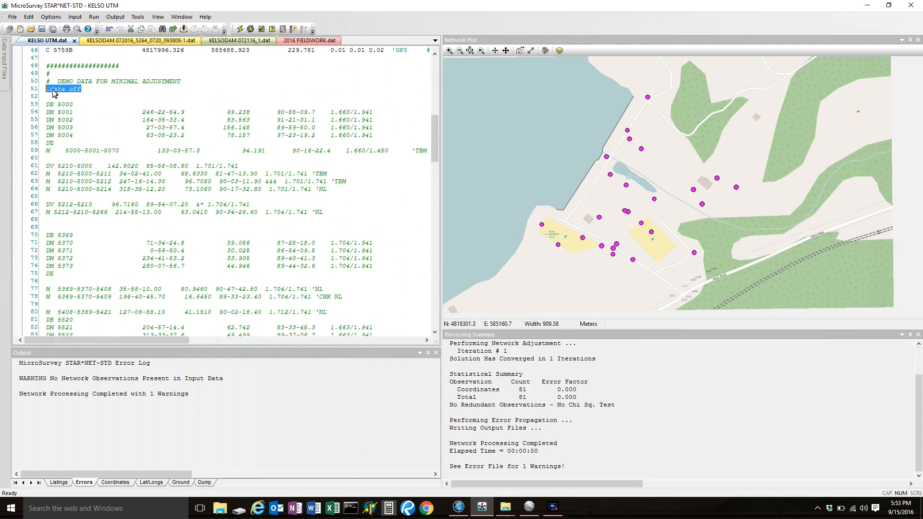
Move the .data off line to just above the DB 5369 set, and rerun the network adjustment on the saved file.
left_click_drag(52, 89, 45, 231)
left_click(42, 29)
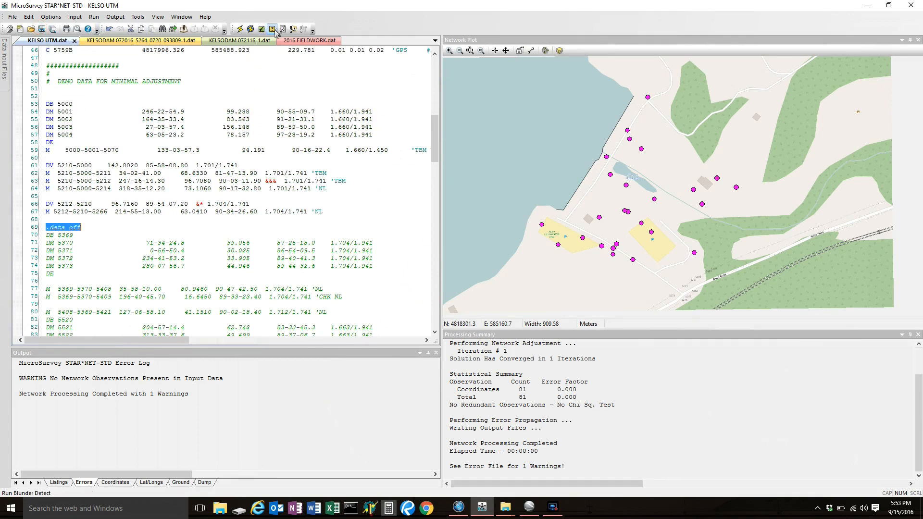
left_click(243, 32)
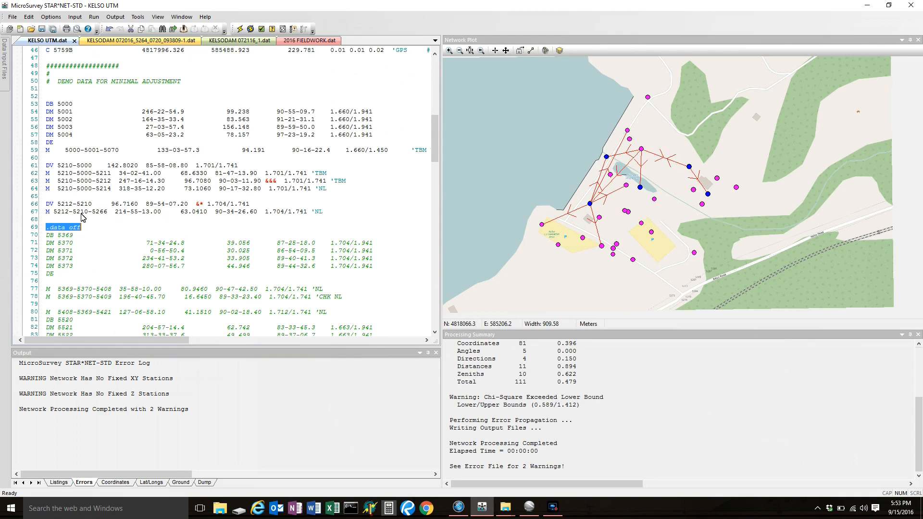
scroll(55, 269, "down", 7)
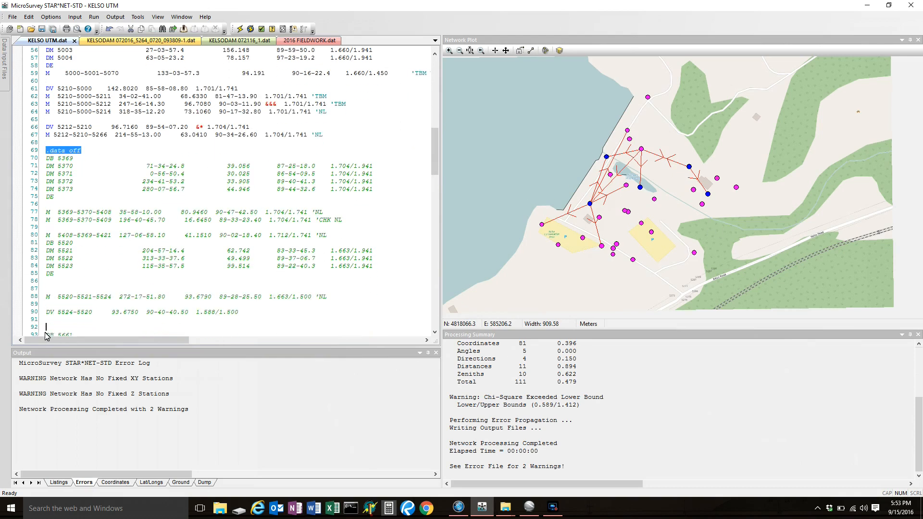
left_click_drag(48, 315, 59, 257)
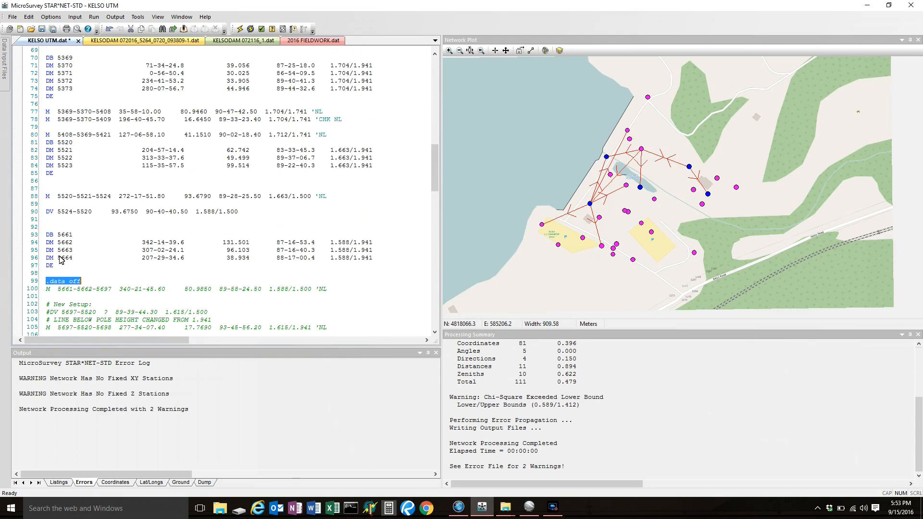
left_click(108, 283)
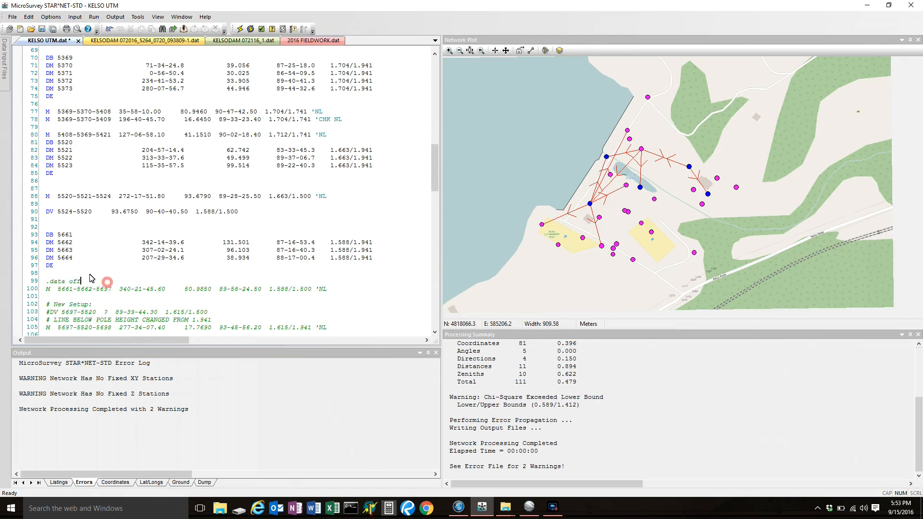
left_click(41, 29)
left_click(239, 29)
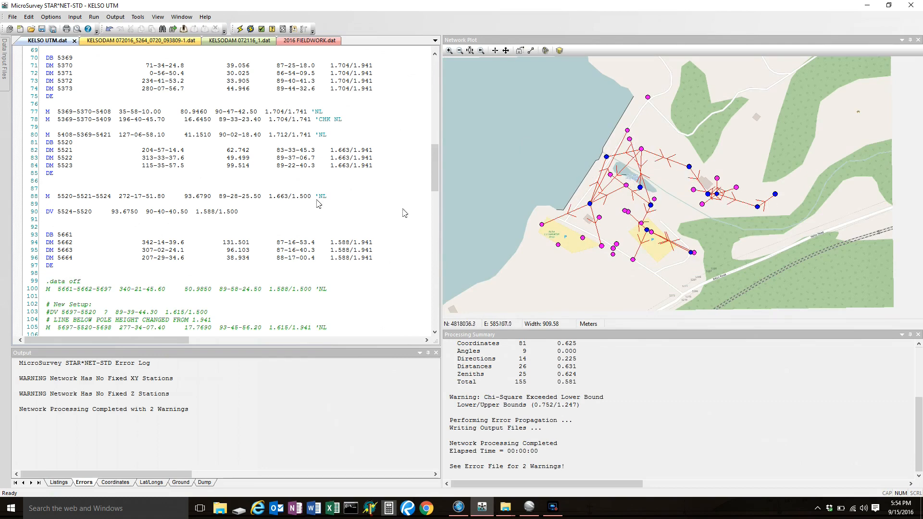
Move the .data off line to just above the DB 5768 set, and rerun the network adjustment on the saved file.
scroll(123, 225, "down", 3)
scroll(124, 225, "down", 5)
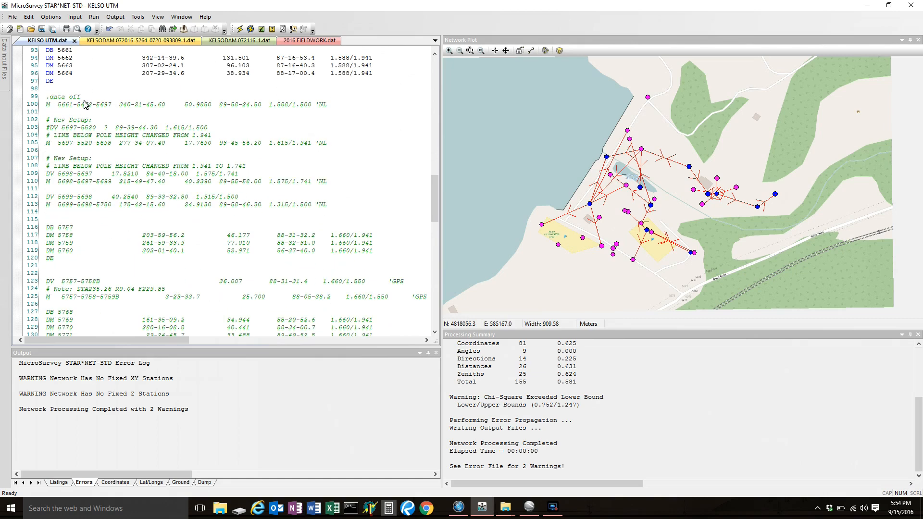
left_click_drag(89, 96, 42, 99)
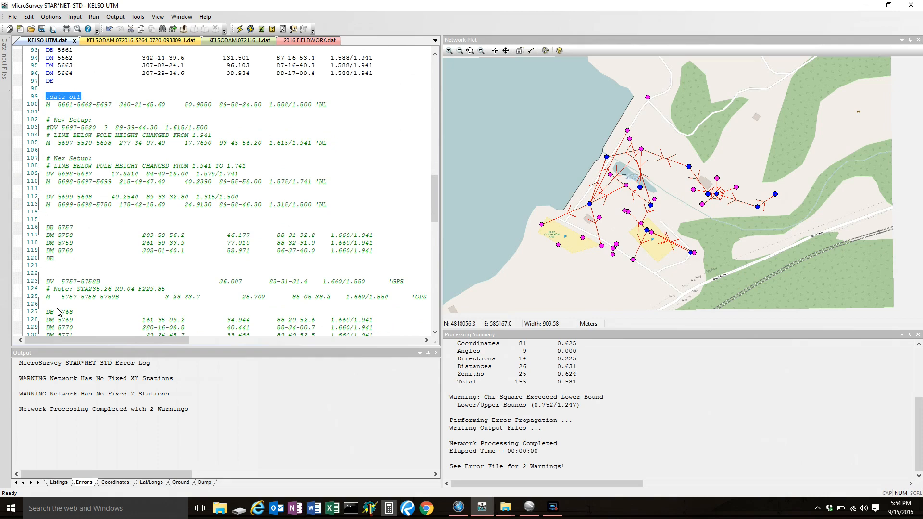
left_click_drag(56, 309, 57, 309)
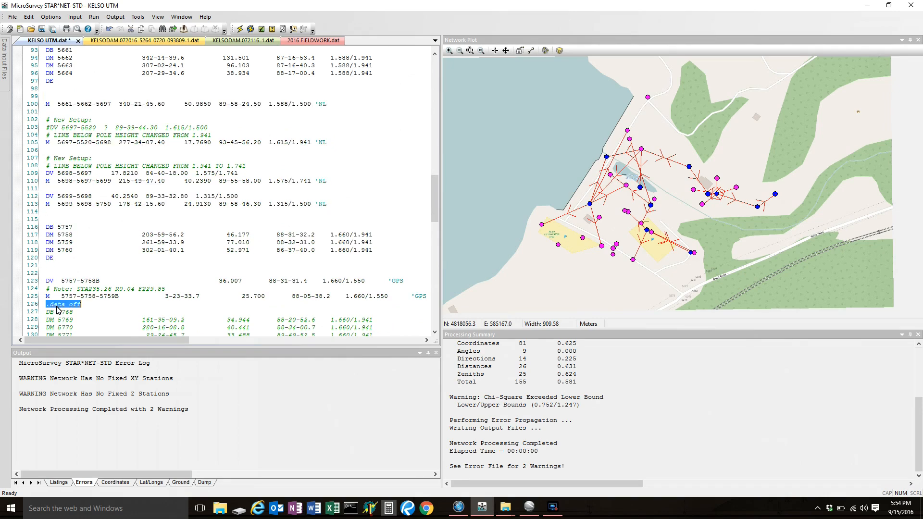
left_click(56, 309)
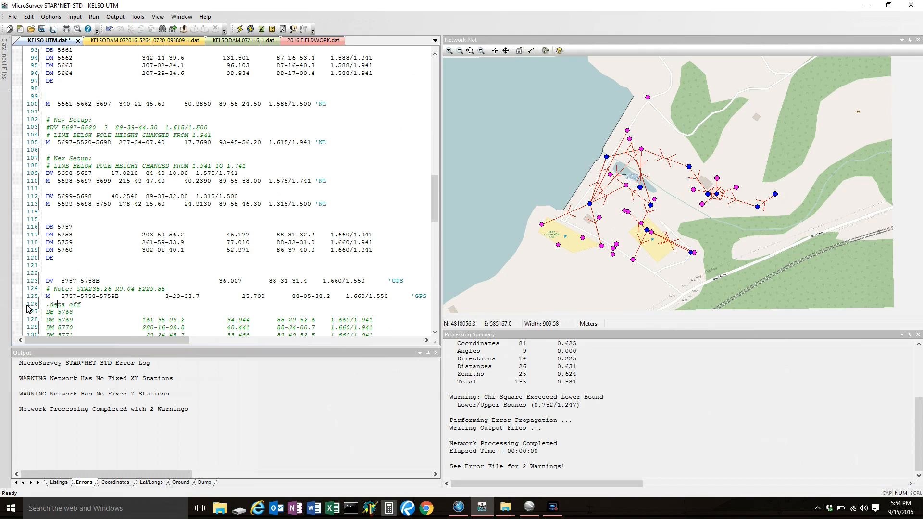
left_click(42, 30)
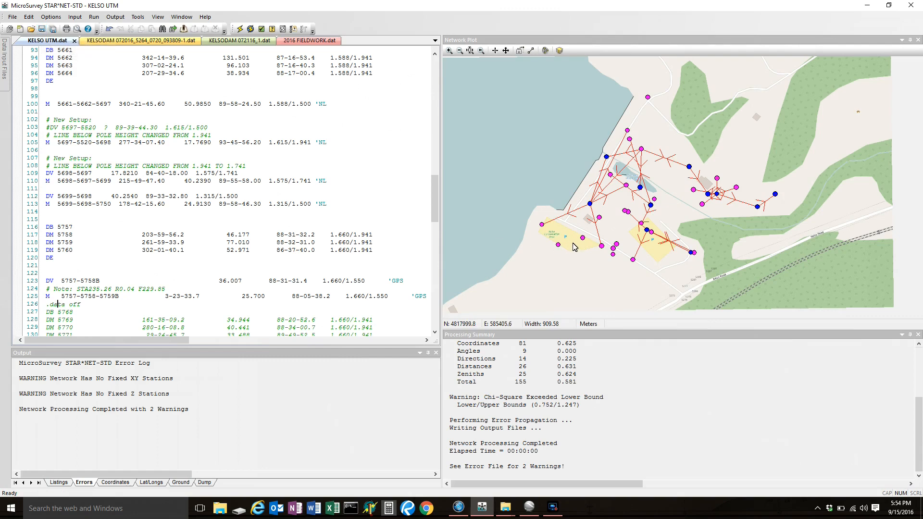
left_click(240, 30)
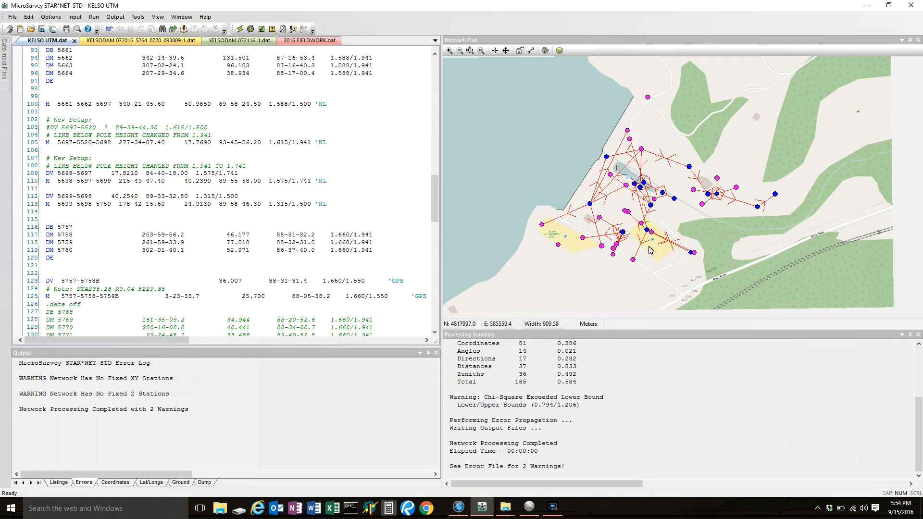
Move the .data off line to the end of the file, below DV 5914-5911, and rerun the network adjustment on the saved file.
scroll(618, 254, "up", 1)
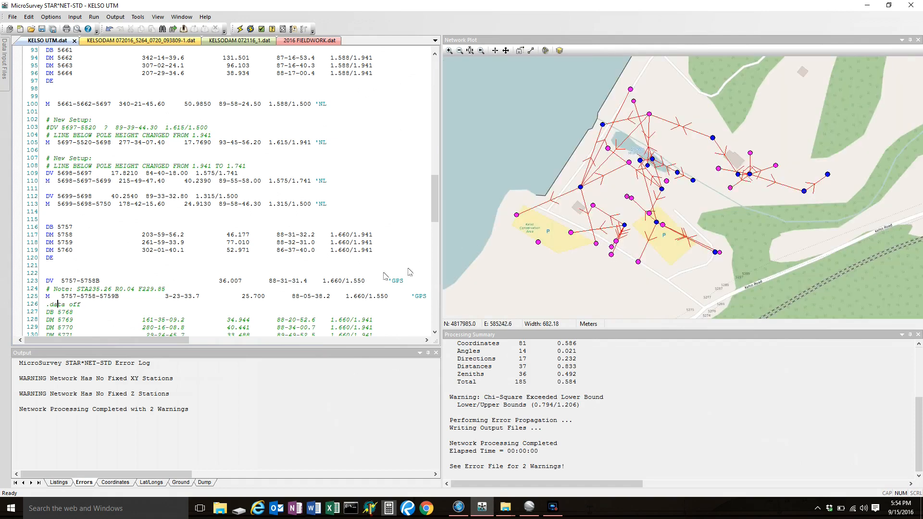
left_click_drag(434, 194, 433, 226)
left_click_drag(95, 114, 72, 334)
left_click(97, 336)
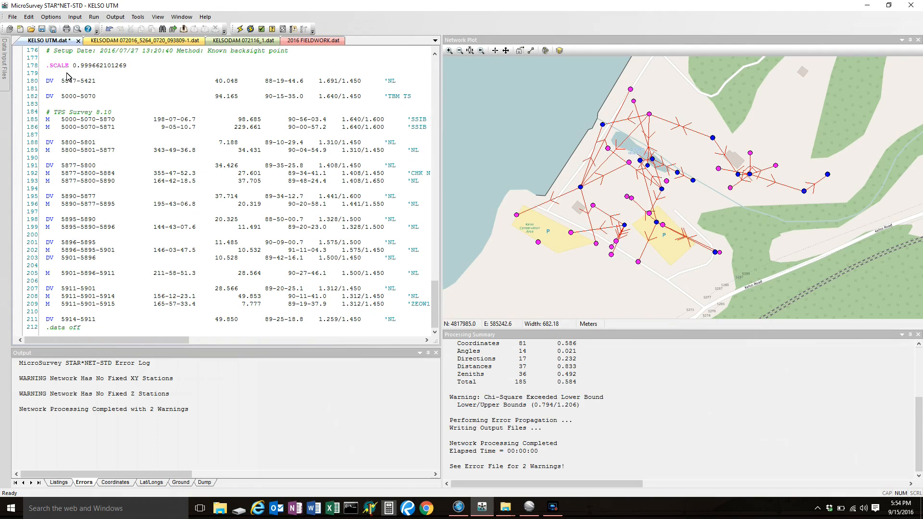
left_click(42, 30)
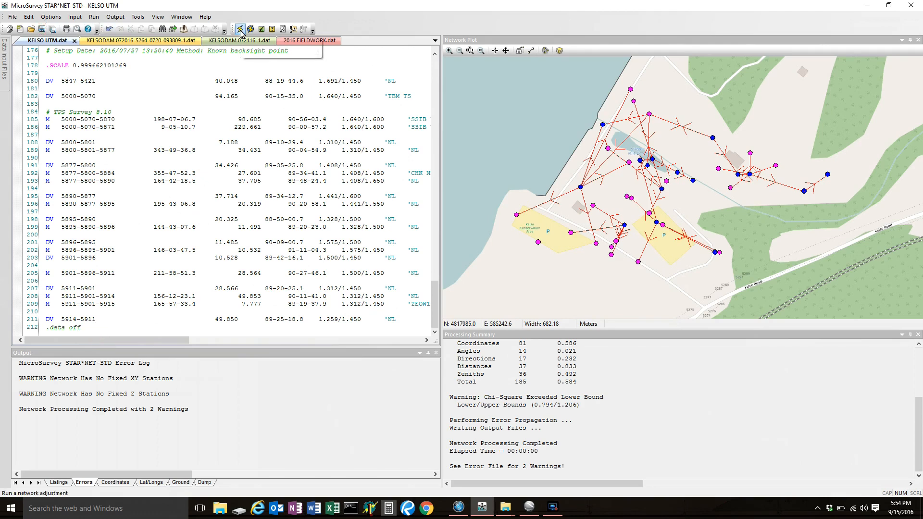
left_click(240, 29)
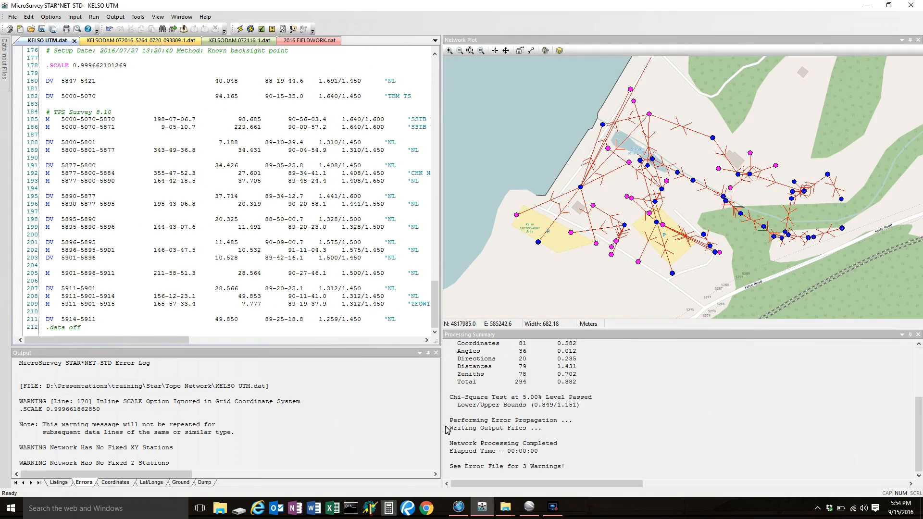
Turn off the background map in the network plot.
mouse_move(557, 511)
left_click(559, 50)
left_click(392, 199)
left_click(417, 331)
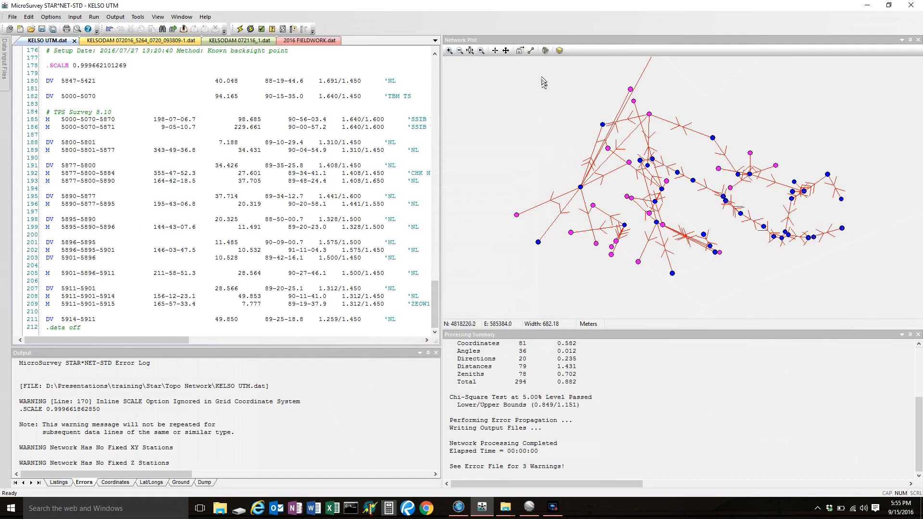
Show the station names and descriptors in the network plot.
left_click(545, 50)
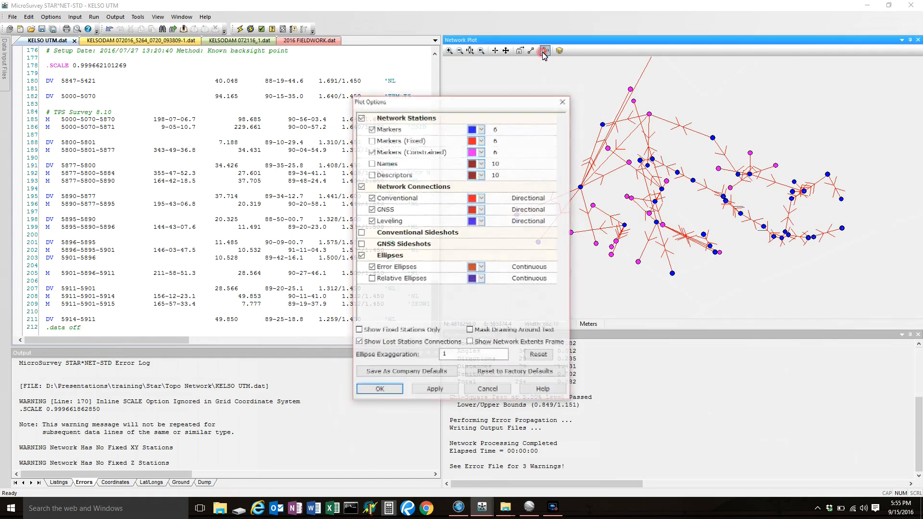
left_click(372, 164)
left_click(372, 174)
left_click(448, 386)
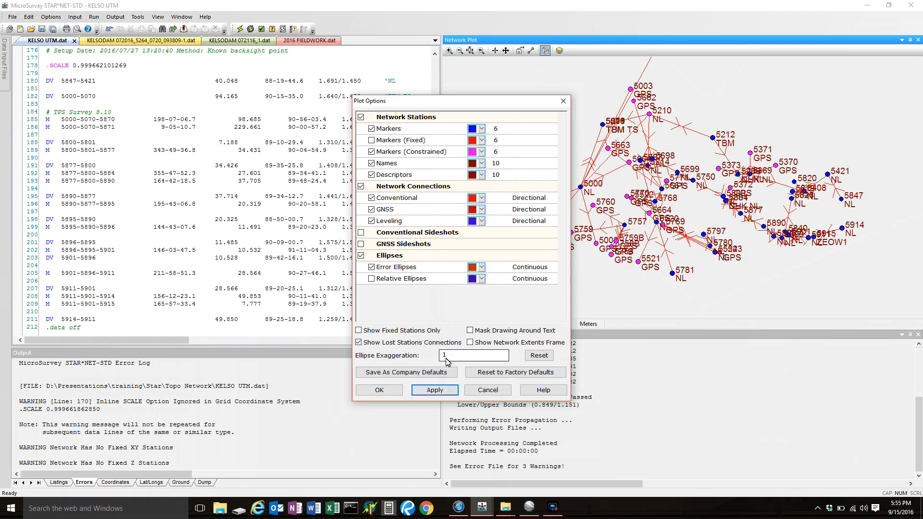
left_click(379, 390)
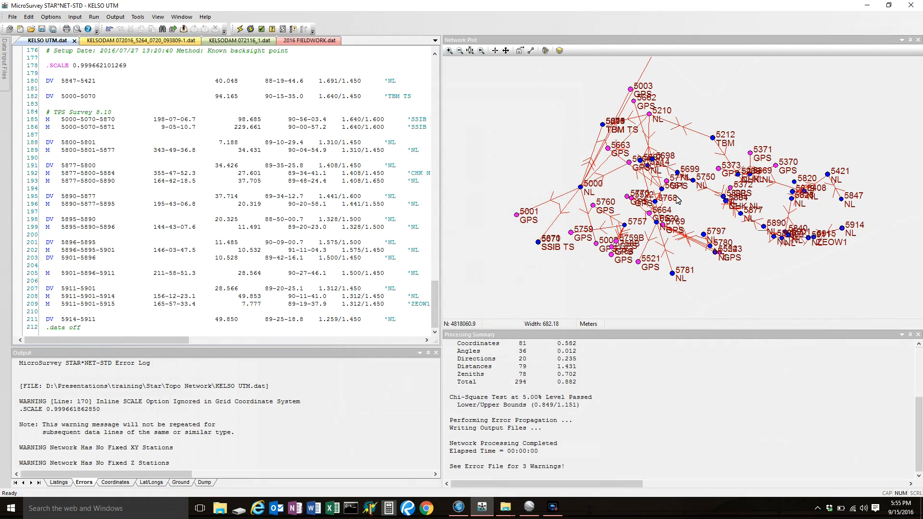
Examine the error ellipses and separation of stations 5409 and 5266 in the network plot.
scroll(746, 188, "up", 3)
scroll(759, 180, "down", 2)
scroll(759, 179, "up", 2)
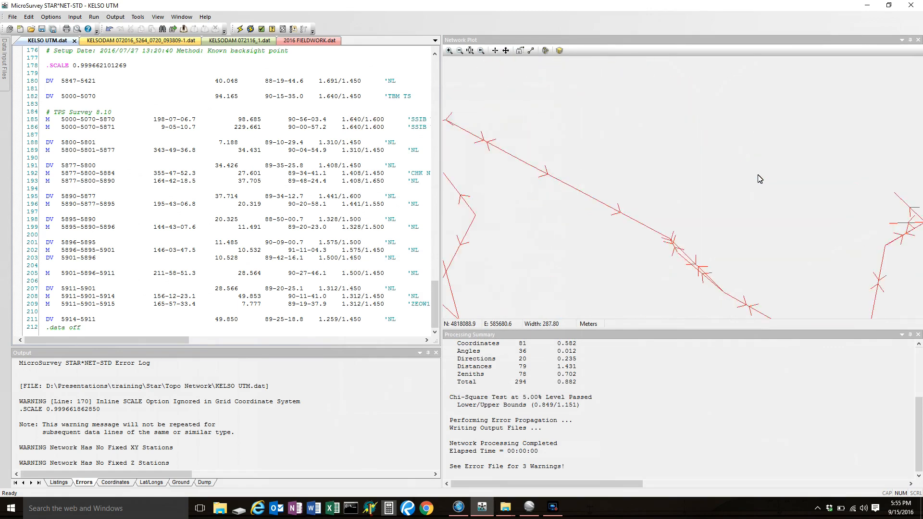
scroll(788, 189, "up", 3)
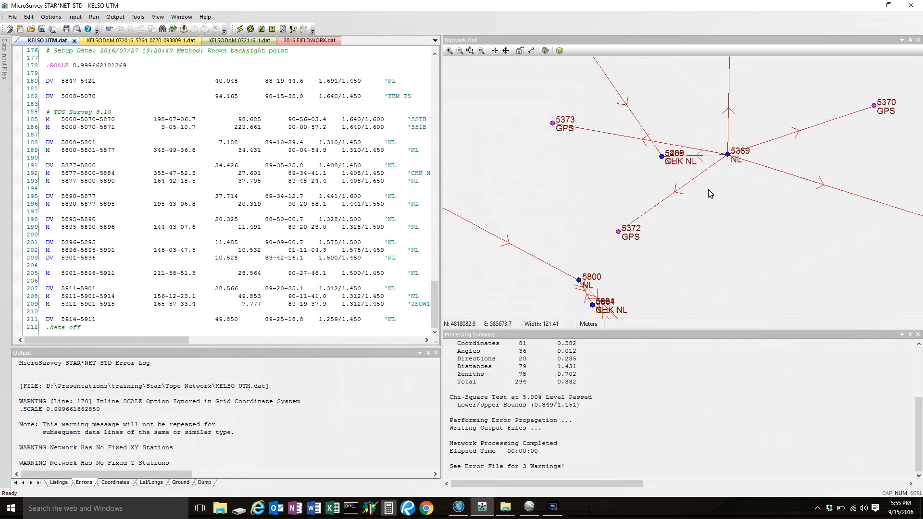
scroll(665, 158, "up", 1)
scroll(666, 160, "up", 10)
scroll(638, 148, "up", 8)
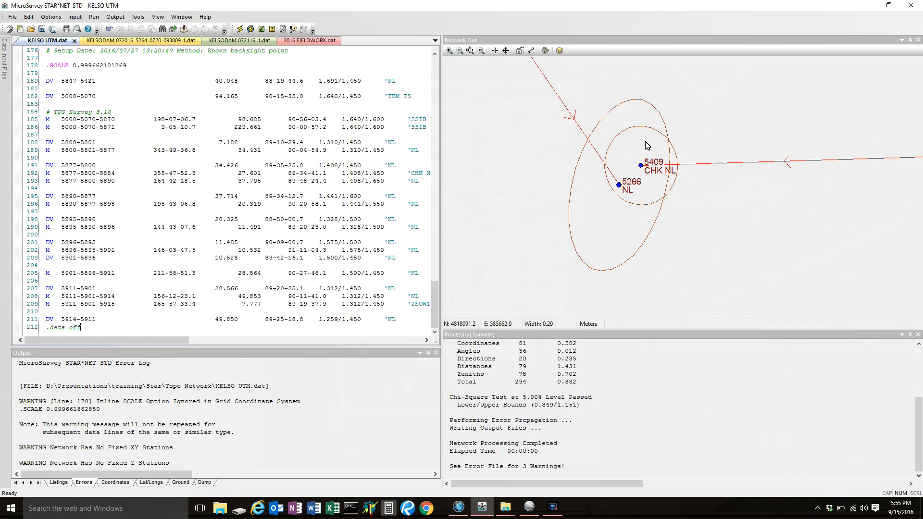
scroll(646, 146, "up", 1)
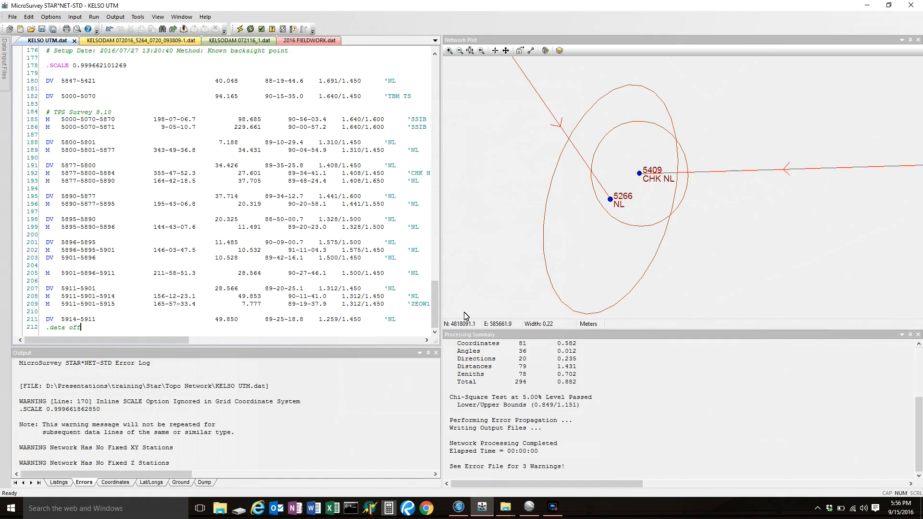
Add the line .Alias Name 5266 5409 below the opening .data off line of KELSO UTM.dat and save the file.
left_click_drag(435, 296, 433, 72)
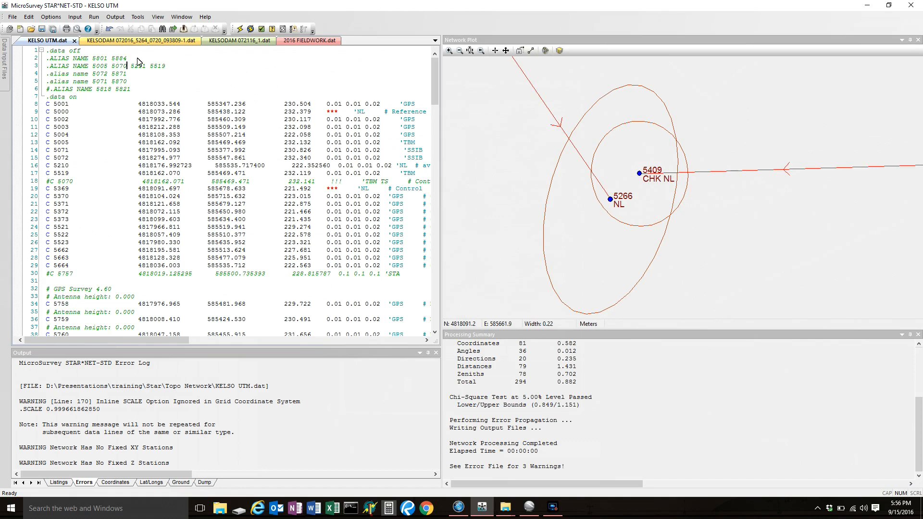
left_click(99, 49)
type("\\")
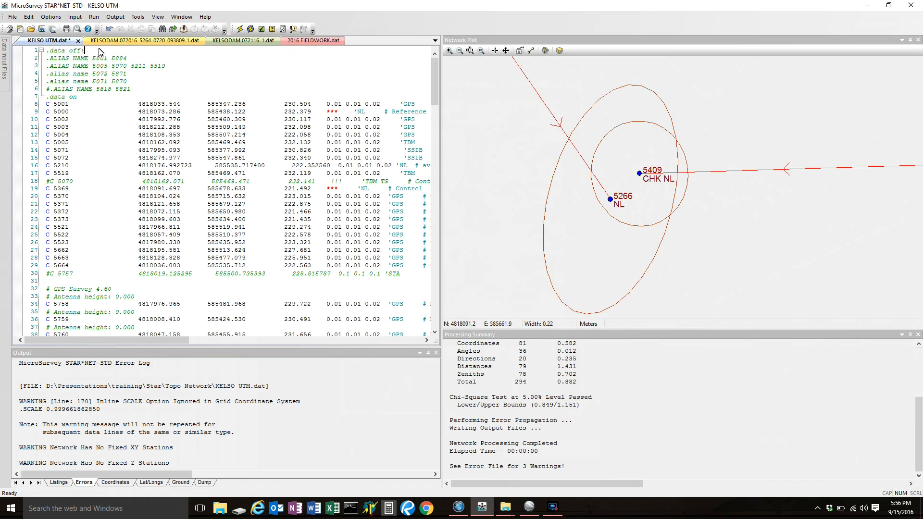
key("BackSpace")
key("Return")
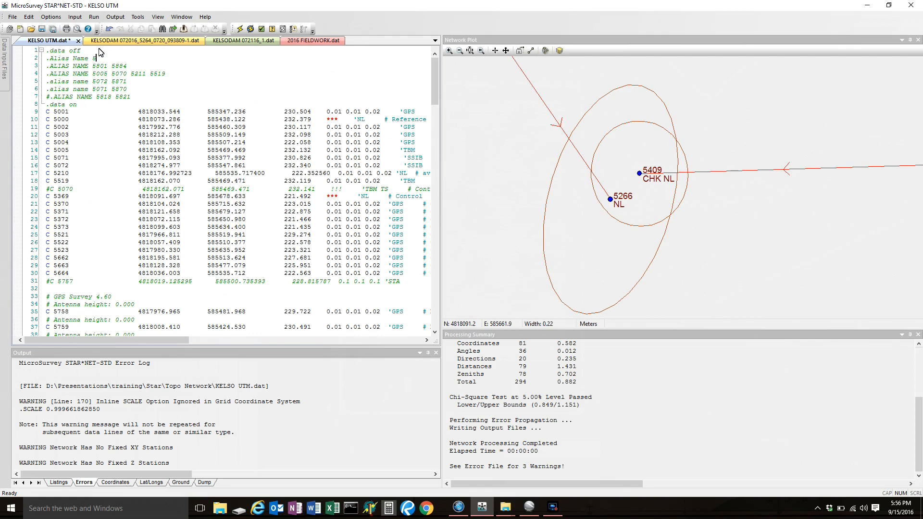
type(".Alias Name 5266 5409")
left_click(41, 28)
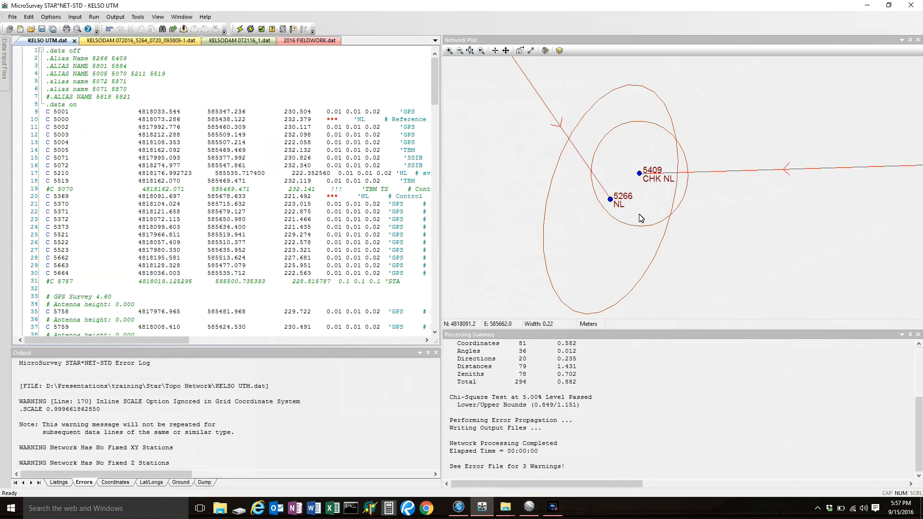
Examine the separation and error ellipses of stations 5818 and 5821 in the network plot.
scroll(641, 207, "down", 4)
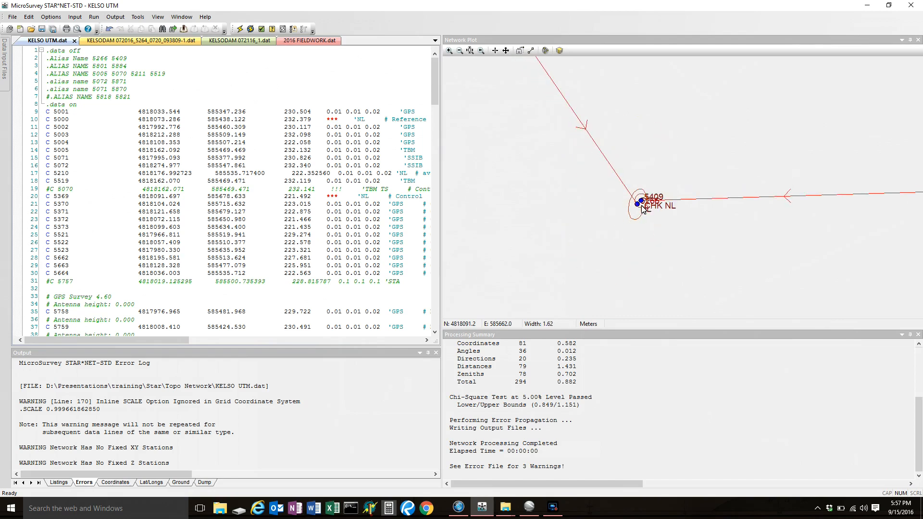
scroll(641, 207, "down", 3)
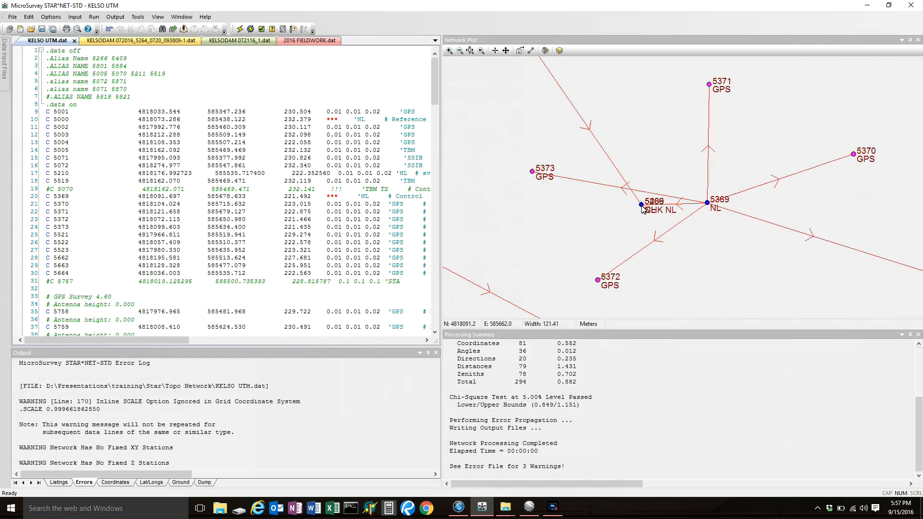
scroll(642, 207, "down", 2)
scroll(716, 245, "up", 2)
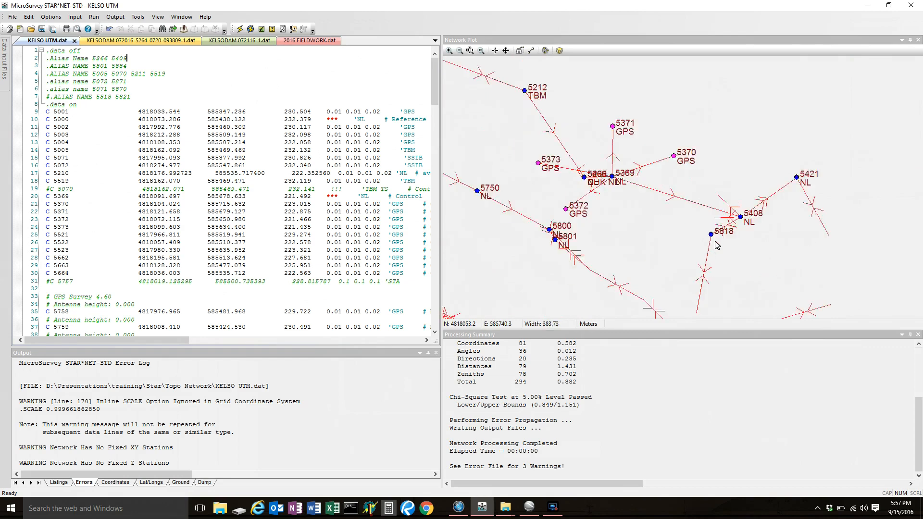
scroll(707, 236, "up", 3)
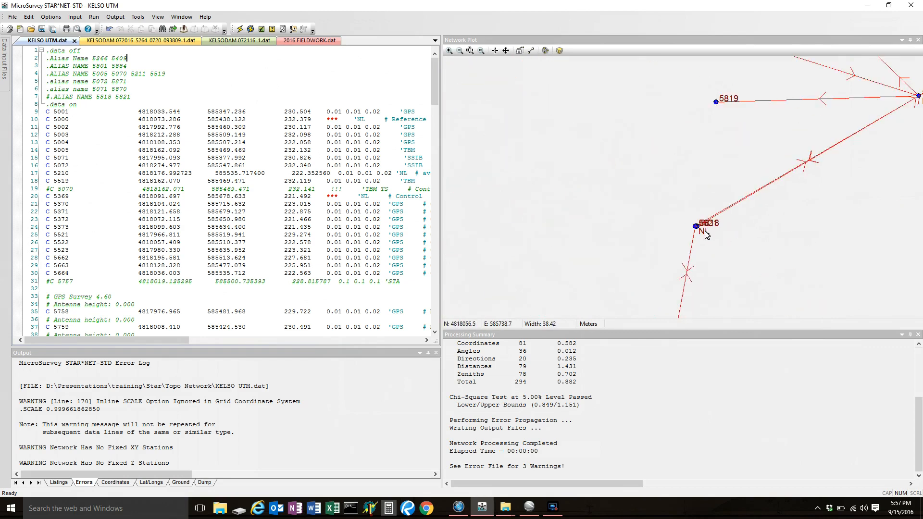
scroll(704, 233, "up", 3)
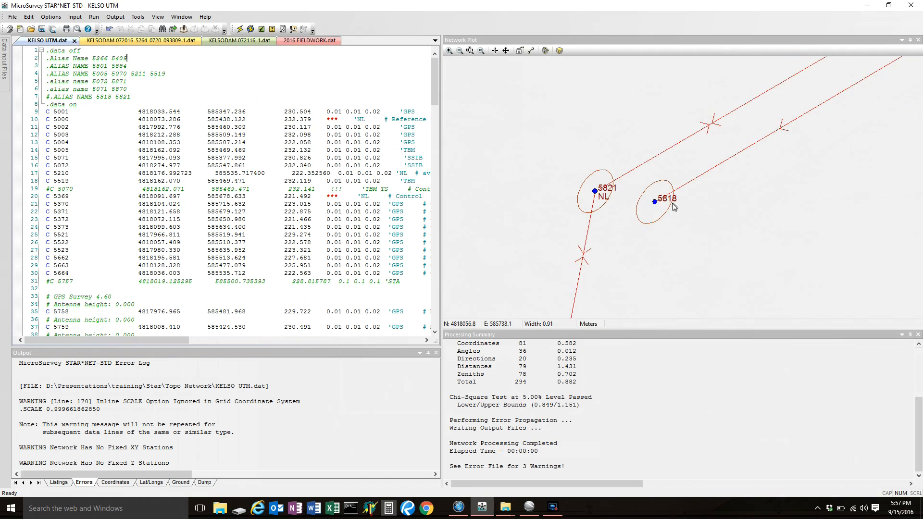
scroll(693, 226, "down", 5)
scroll(693, 225, "up", 4)
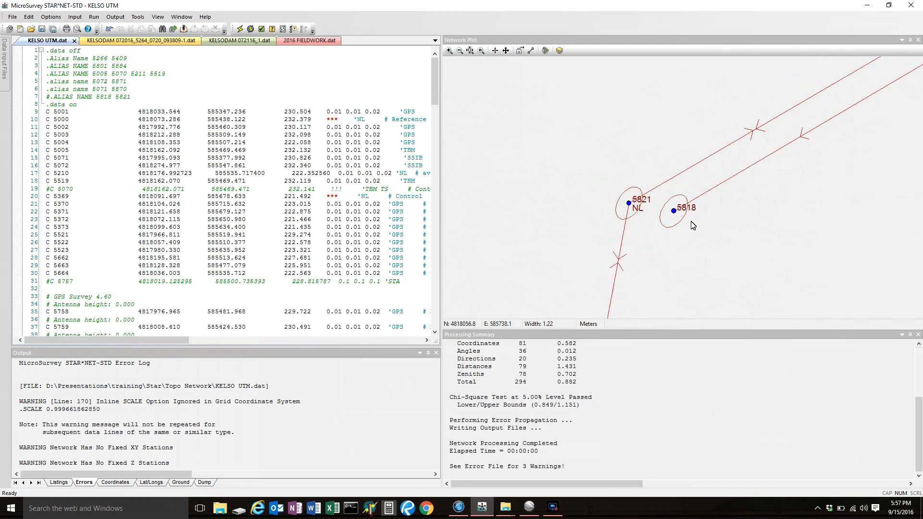
scroll(694, 213, "down", 6)
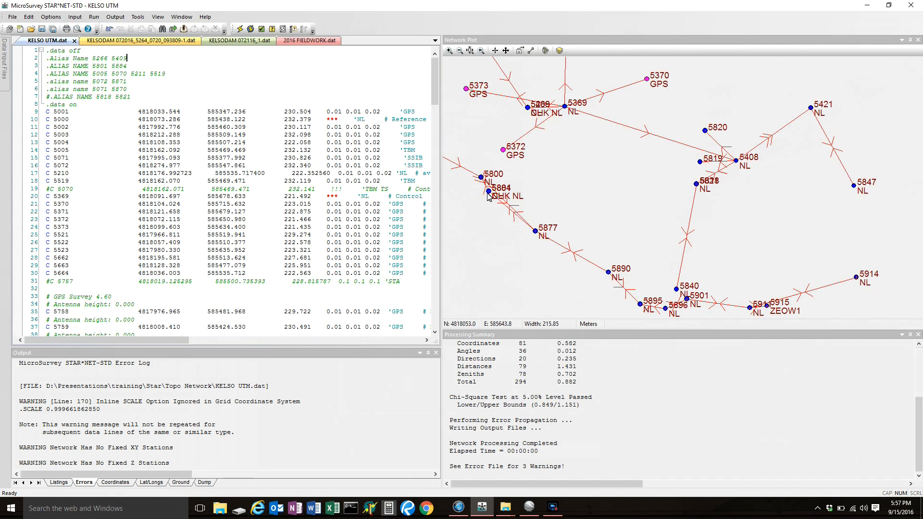
Examine the separation and error ellipses of stations 5801 and 5884 in the network plot.
scroll(489, 194, "up", 6)
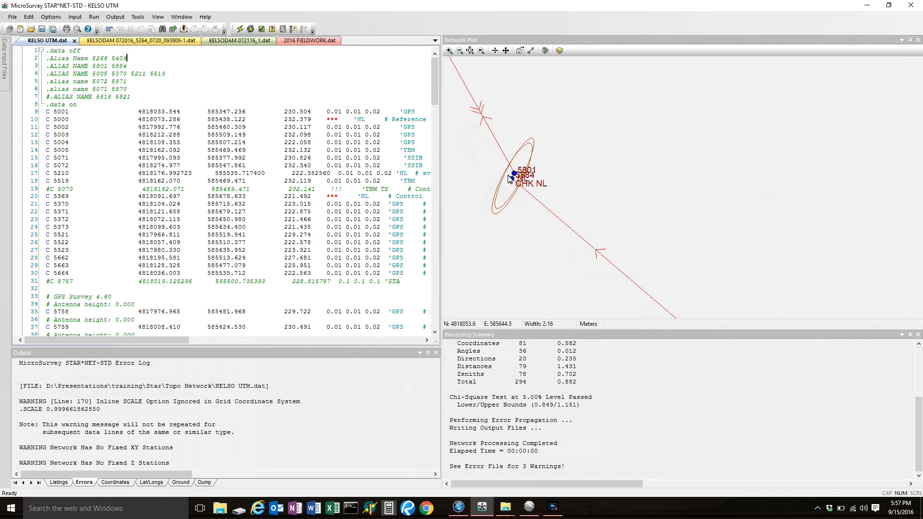
scroll(509, 179, "up", 2)
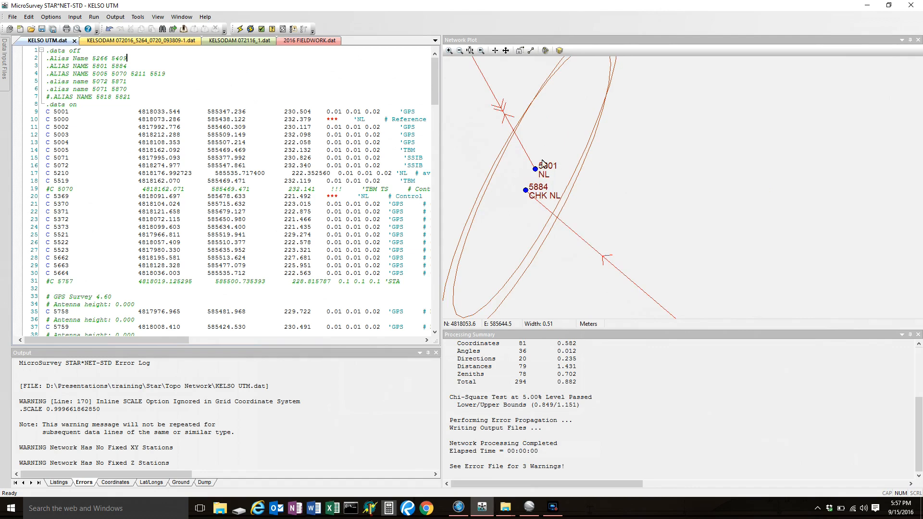
scroll(615, 238, "down", 7)
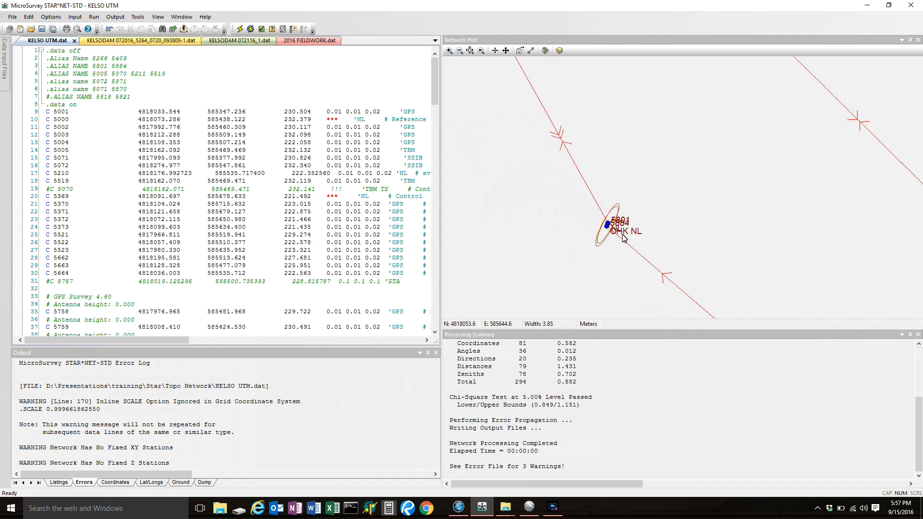
scroll(670, 233, "down", 3)
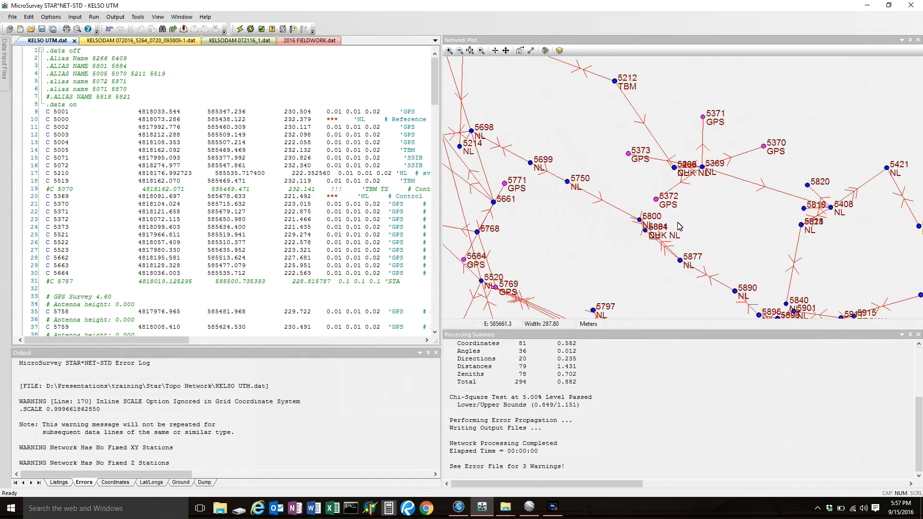
Examine the overlapping error ellipses of TBM stations 5005, 5519, 5211 and 5070 in the network plot.
scroll(718, 215, "down", 1)
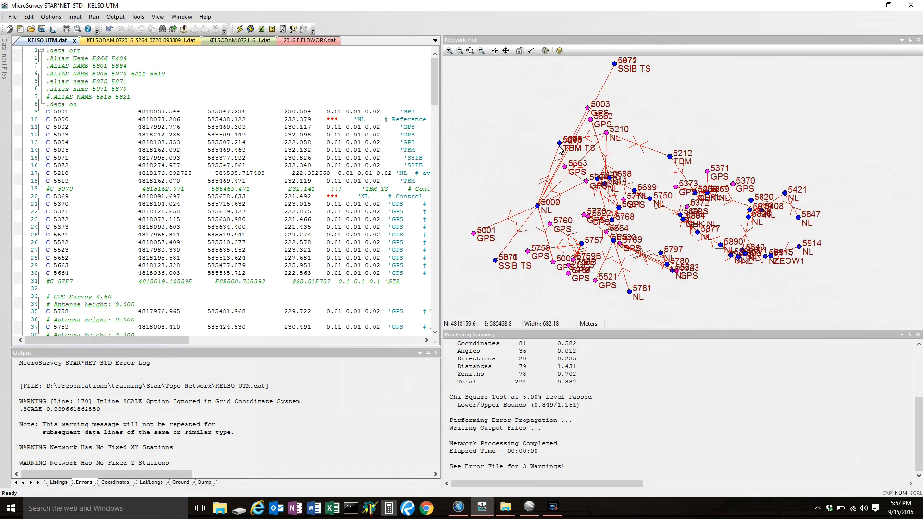
scroll(557, 143, "up", 1)
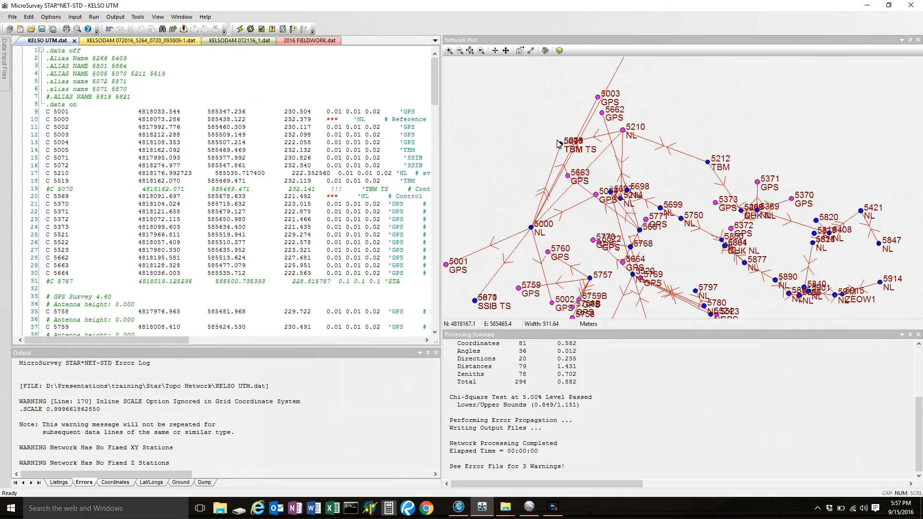
scroll(558, 143, "up", 10)
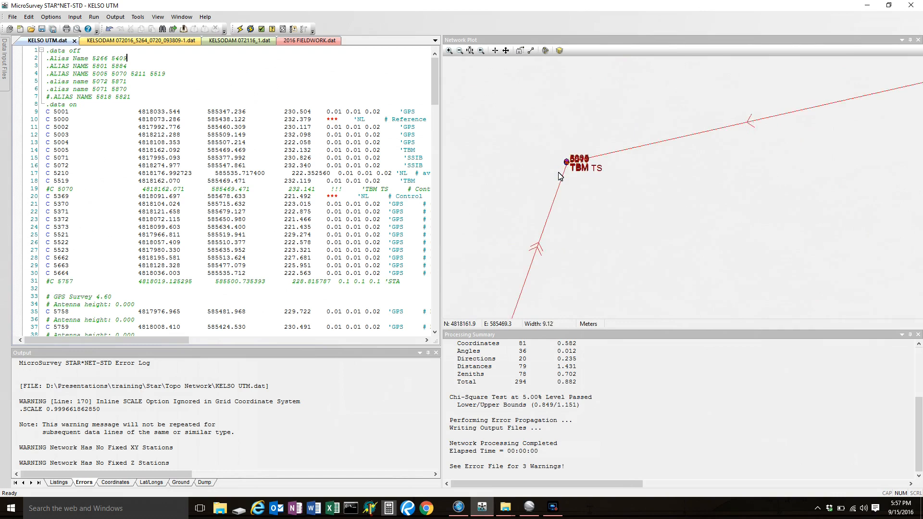
scroll(567, 163, "up", 6)
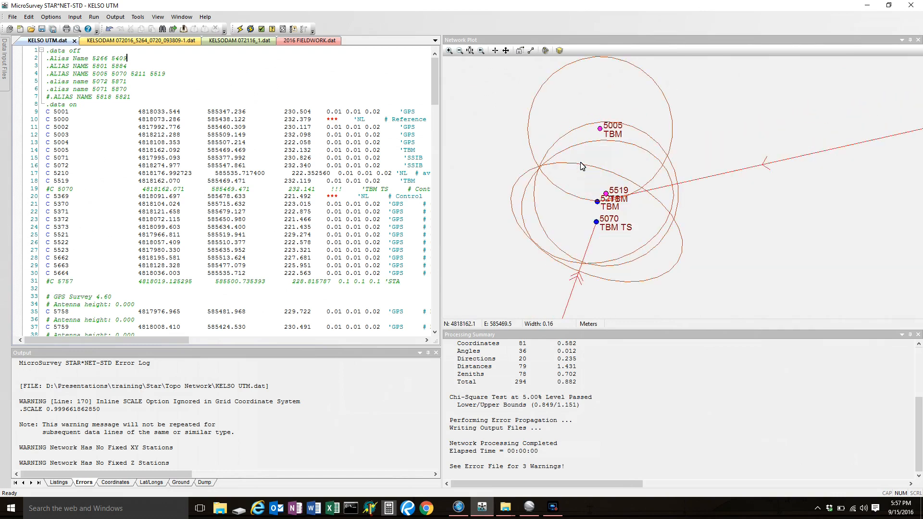
scroll(622, 230, "up", 1)
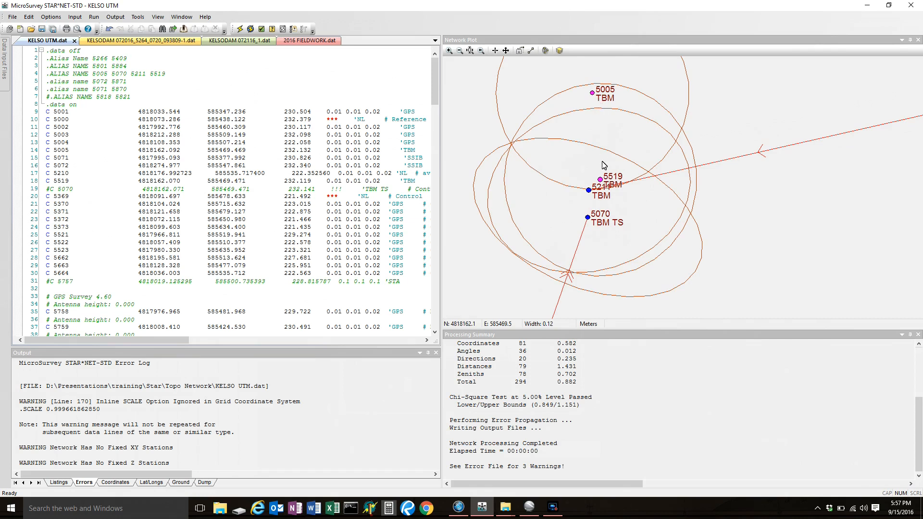
scroll(604, 165, "down", 8)
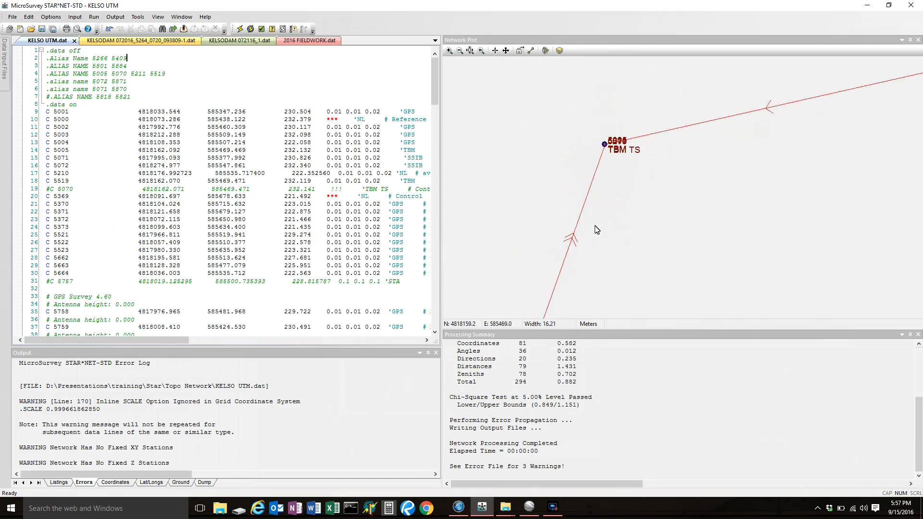
scroll(610, 182, "down", 6)
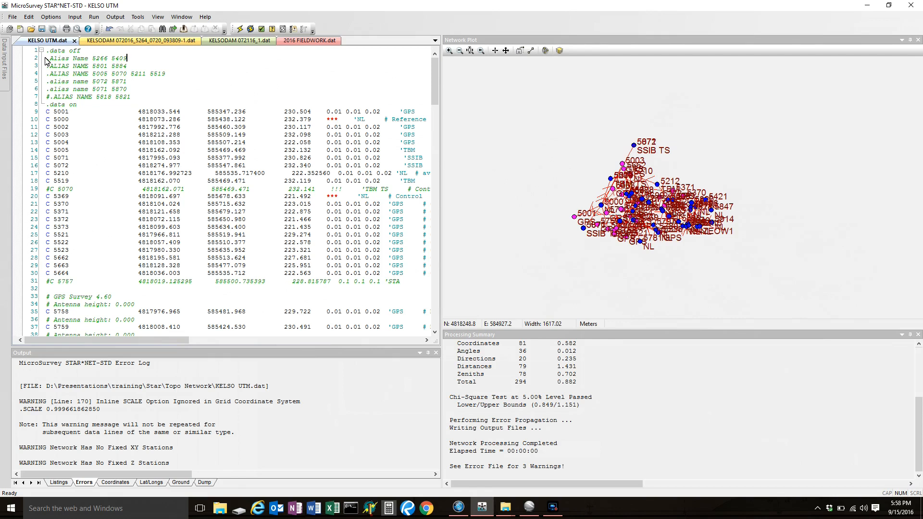
left_click_drag(33, 51, 31, 100)
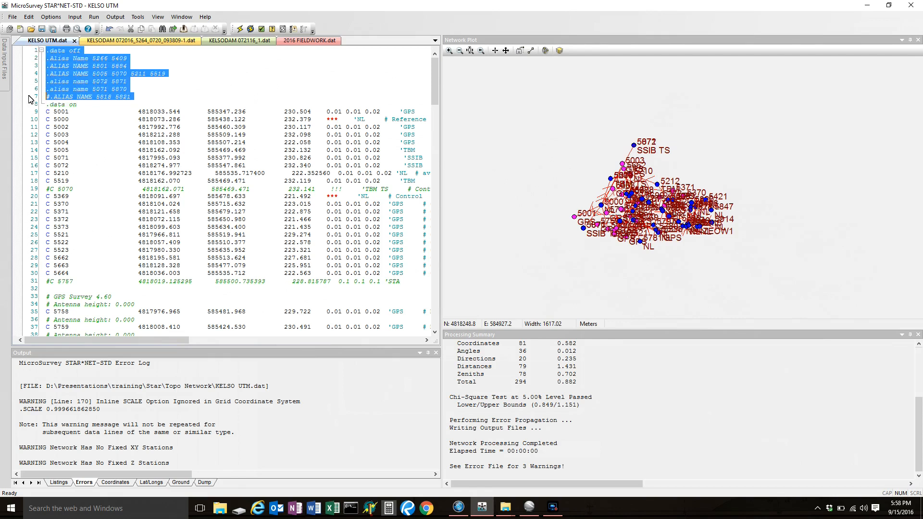
left_click(189, 71)
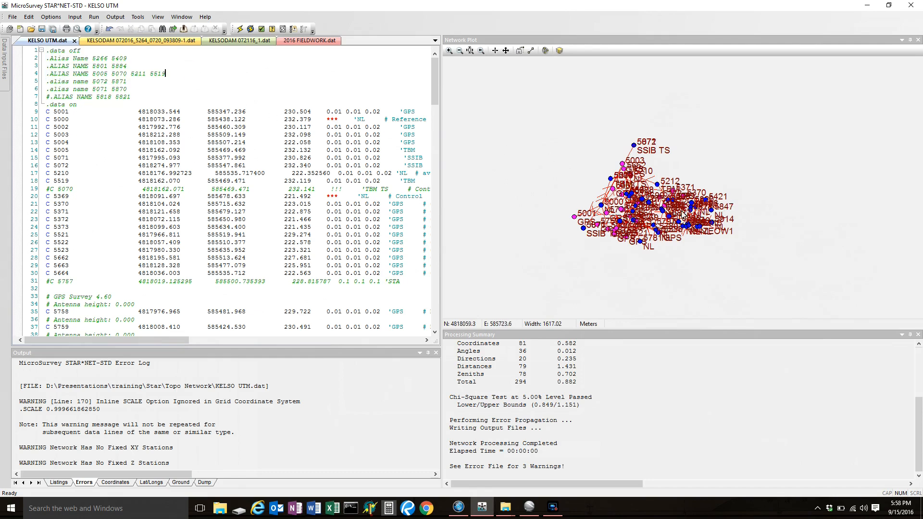
scroll(649, 215, "up", 1)
scroll(648, 215, "up", 1)
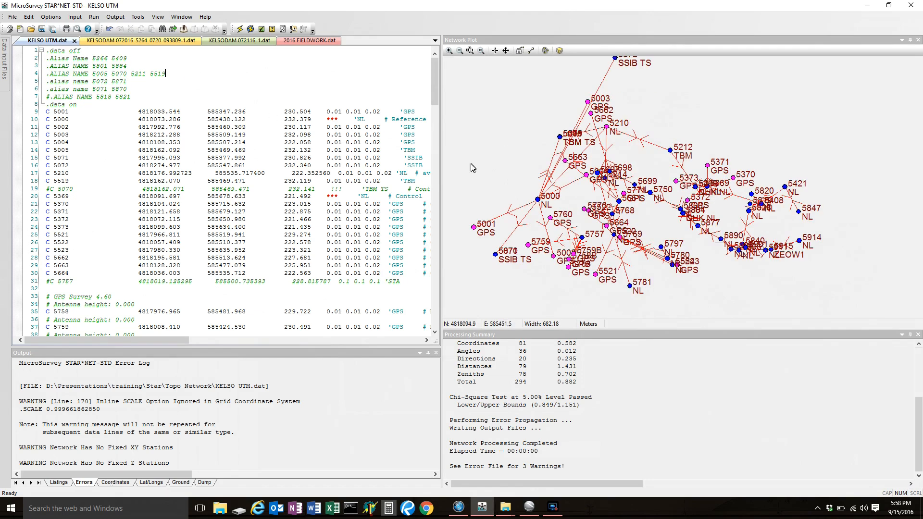
Run the network adjustment with cluster detection, expand clusters 5071, 5072, 5266 and 5801, and save all the proposed aliases to continue processing.
left_click(251, 30)
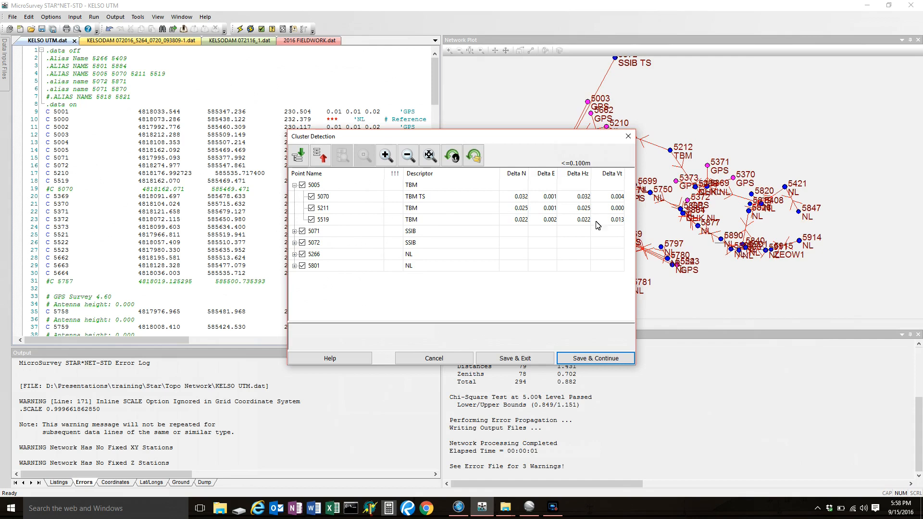
left_click(295, 231)
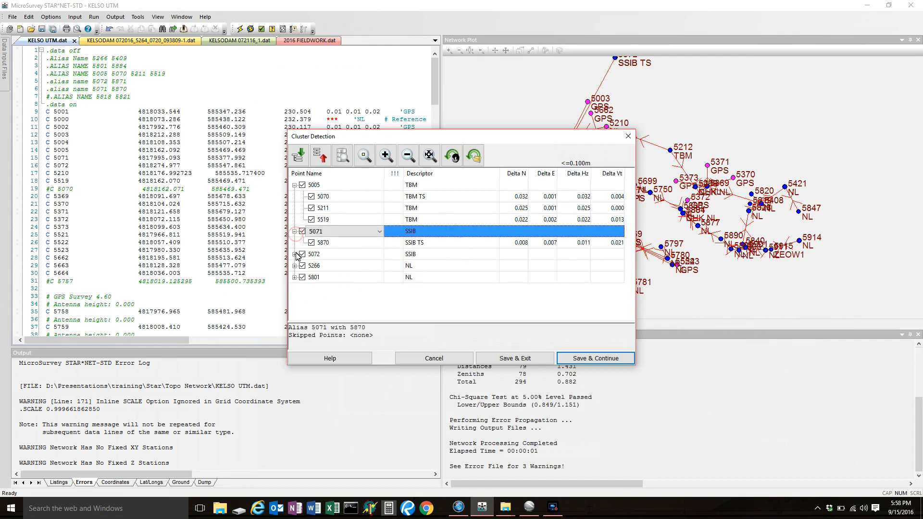
left_click(294, 254)
left_click(294, 277)
left_click(294, 301)
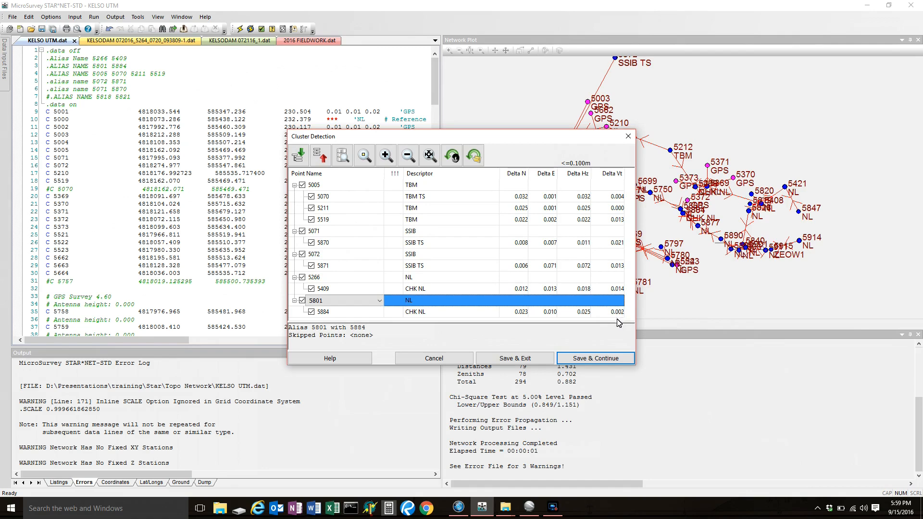
left_click(595, 359)
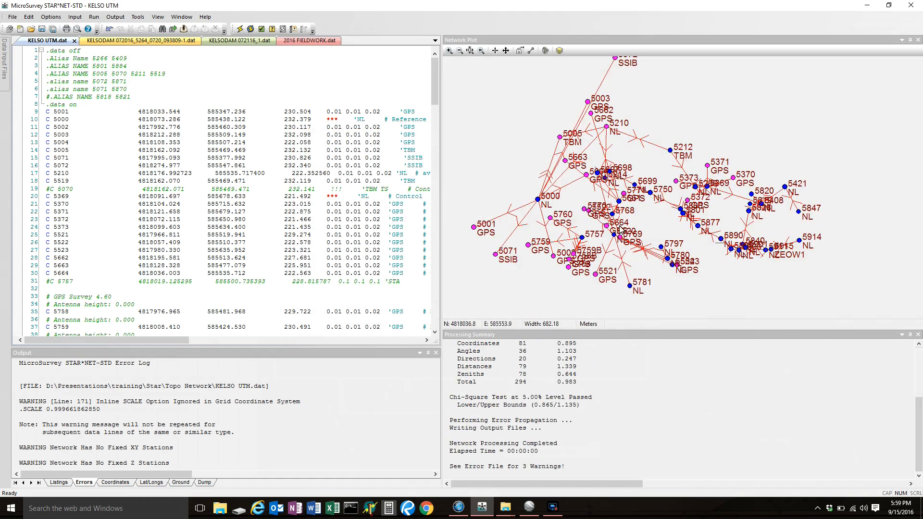
Examine the aliased stations 5005 and 5801 and their connecting observations in the readjusted network plot.
scroll(572, 134, "up", 1)
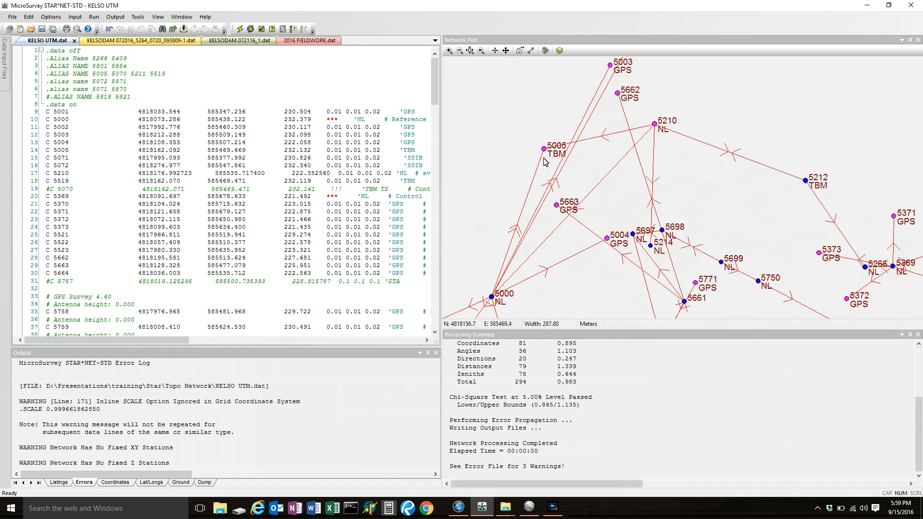
scroll(541, 152, "up", 6)
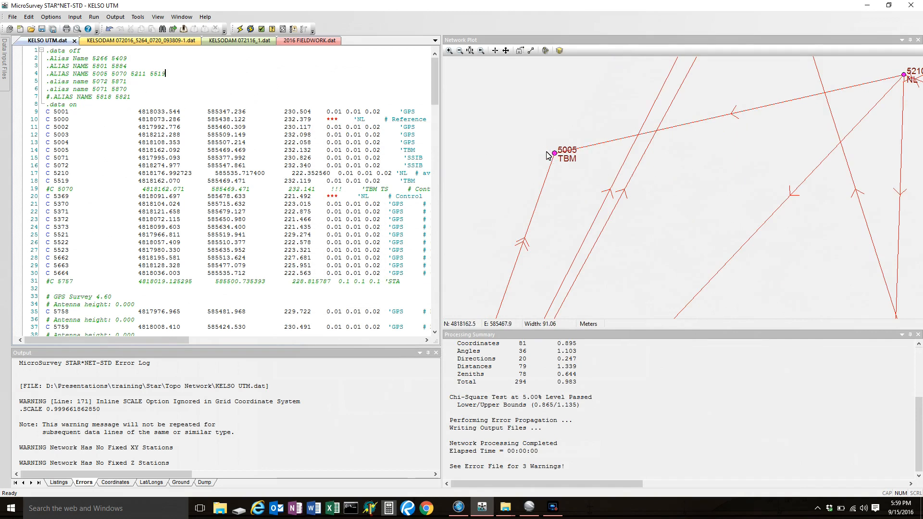
scroll(554, 154, "up", 1)
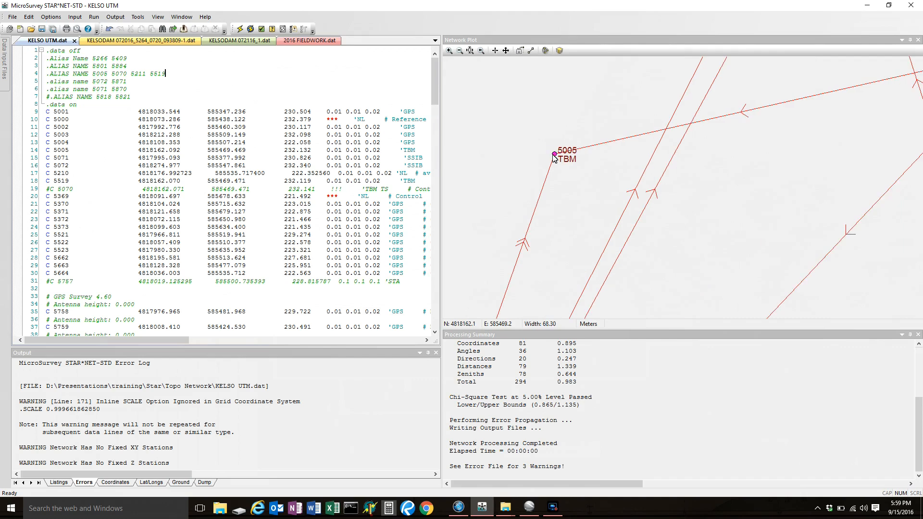
scroll(554, 156, "down", 6)
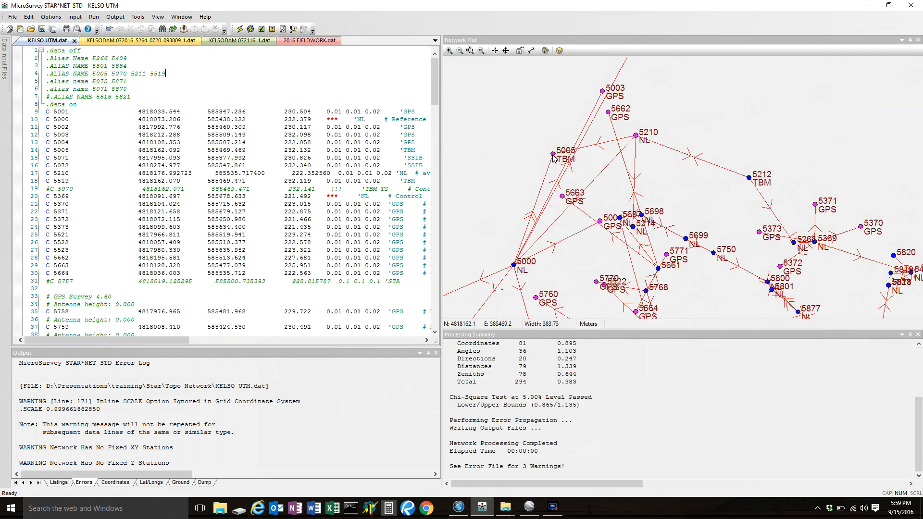
scroll(575, 122, "down", 3)
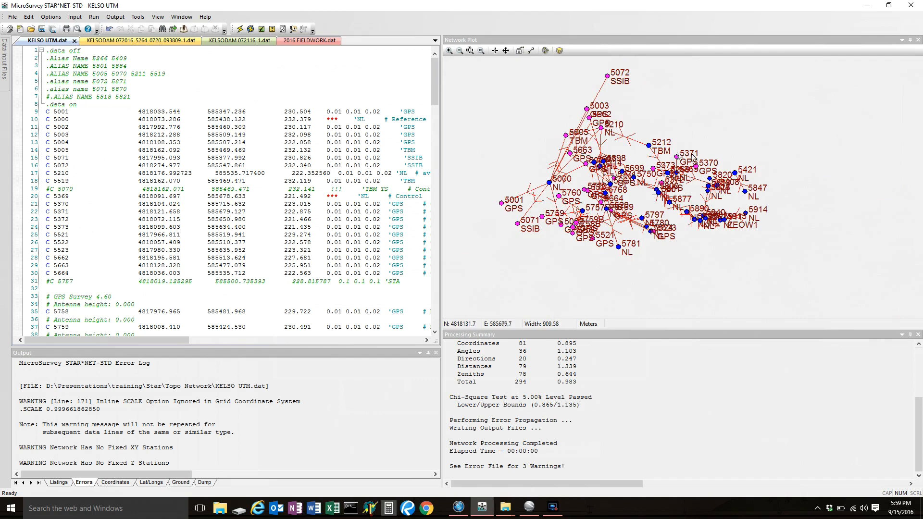
scroll(706, 228, "up", 5)
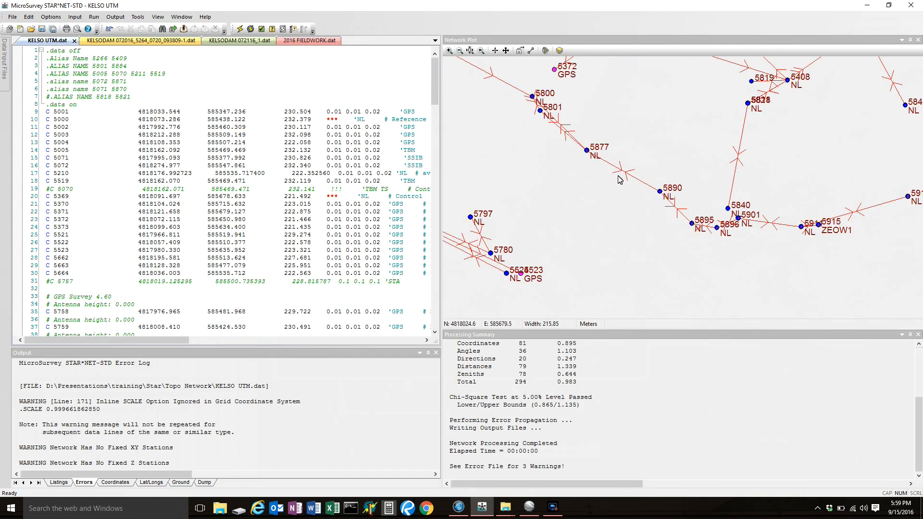
scroll(529, 102, "up", 2)
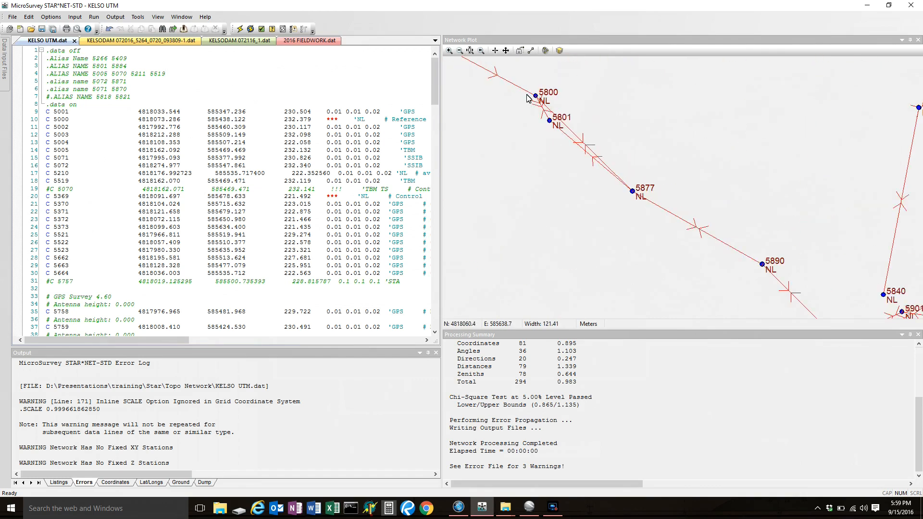